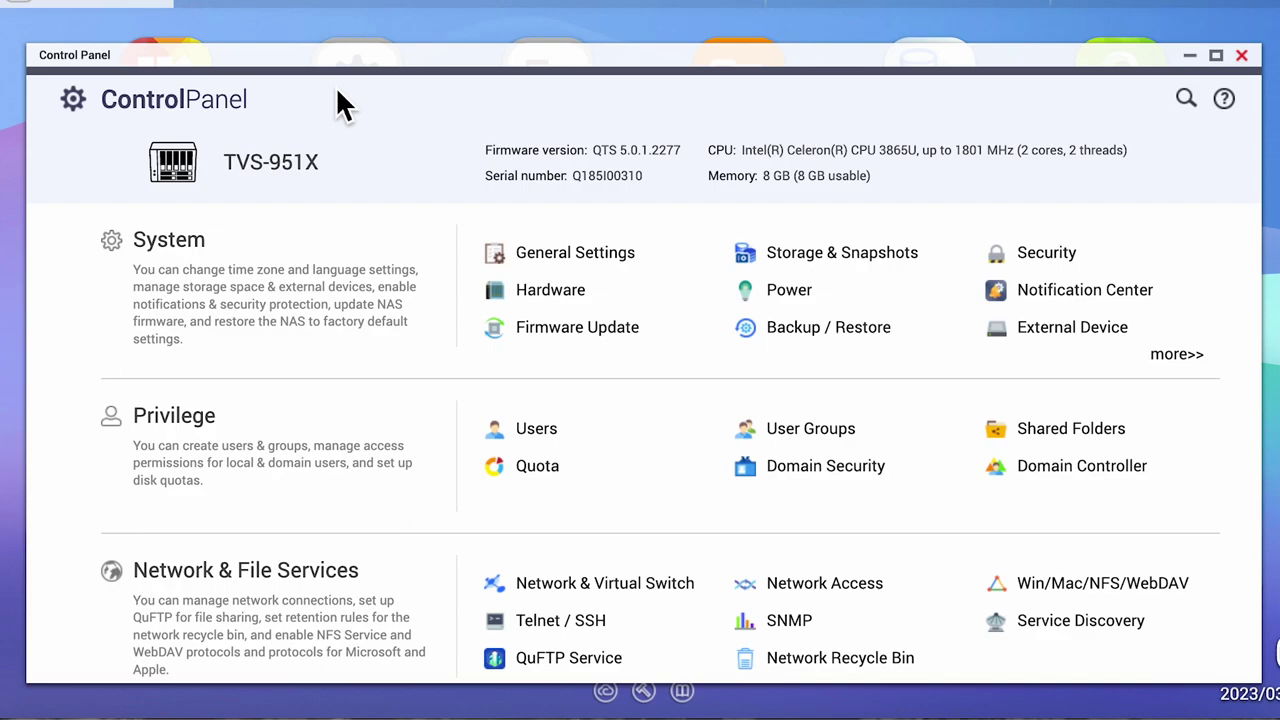
- Check Firmware Update for newer firmware and confirm the NAS is already up to date
left_click(577, 328)
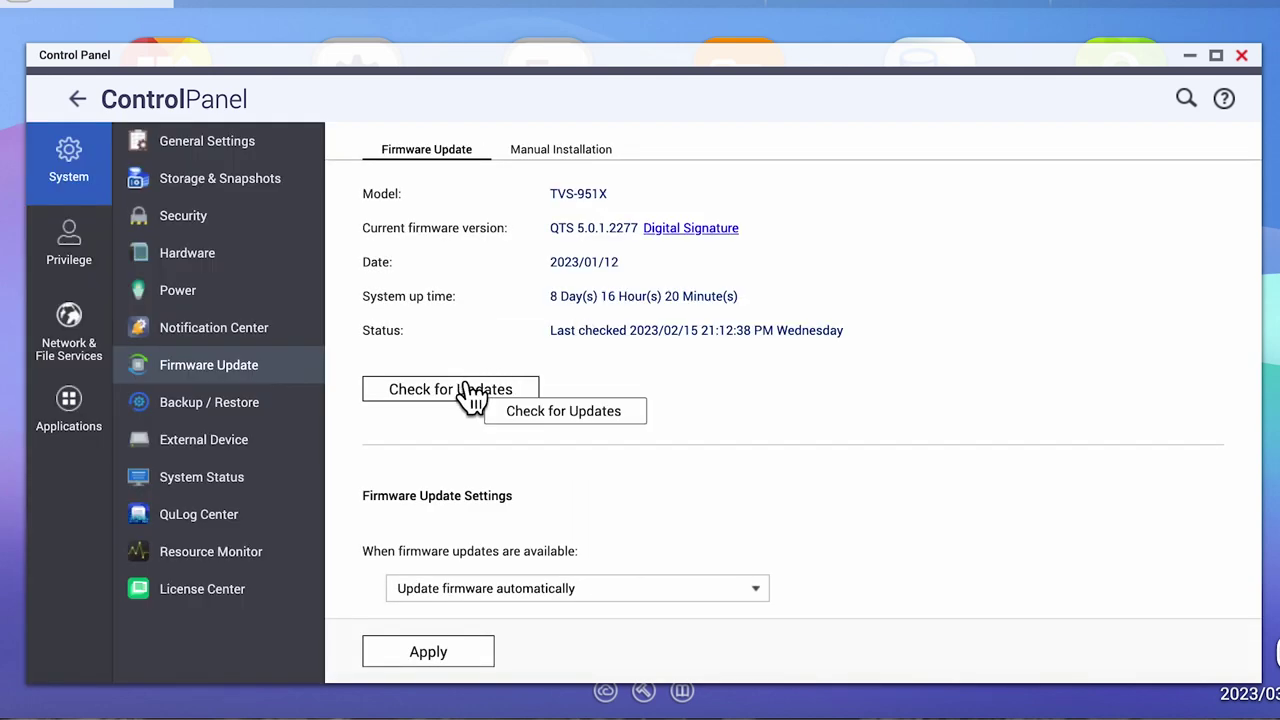
left_click(466, 388)
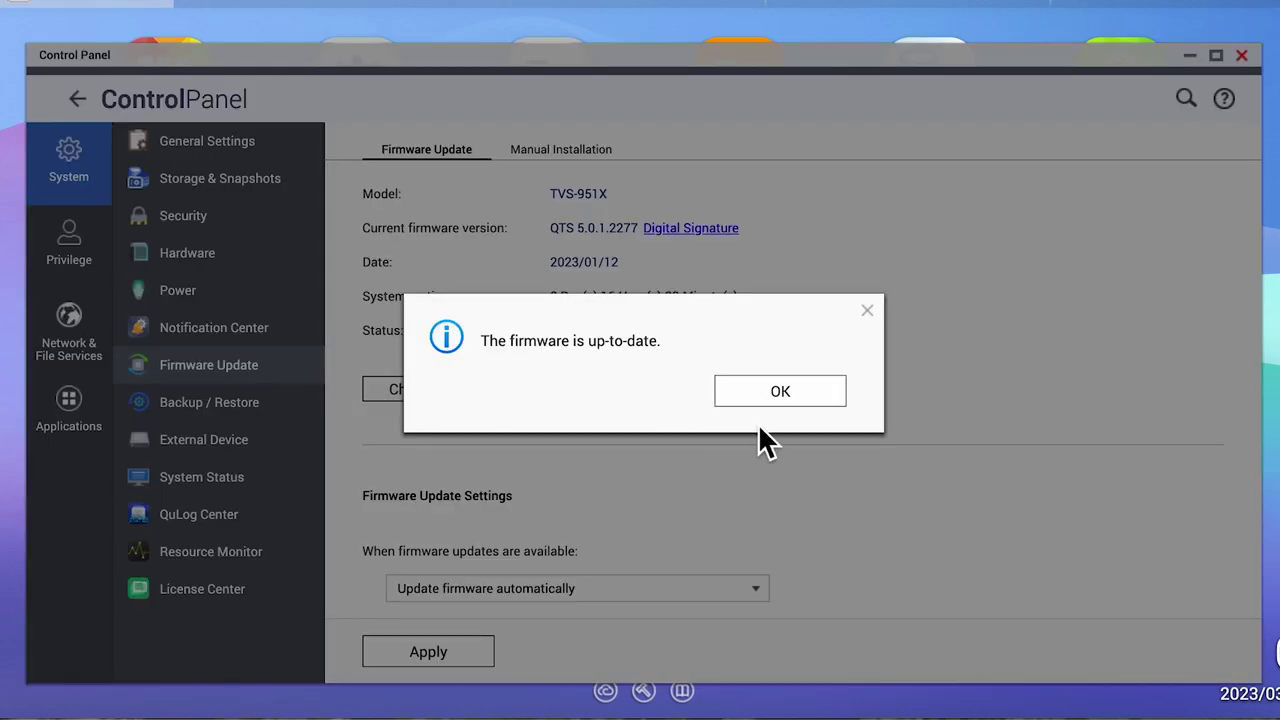
left_click(786, 395)
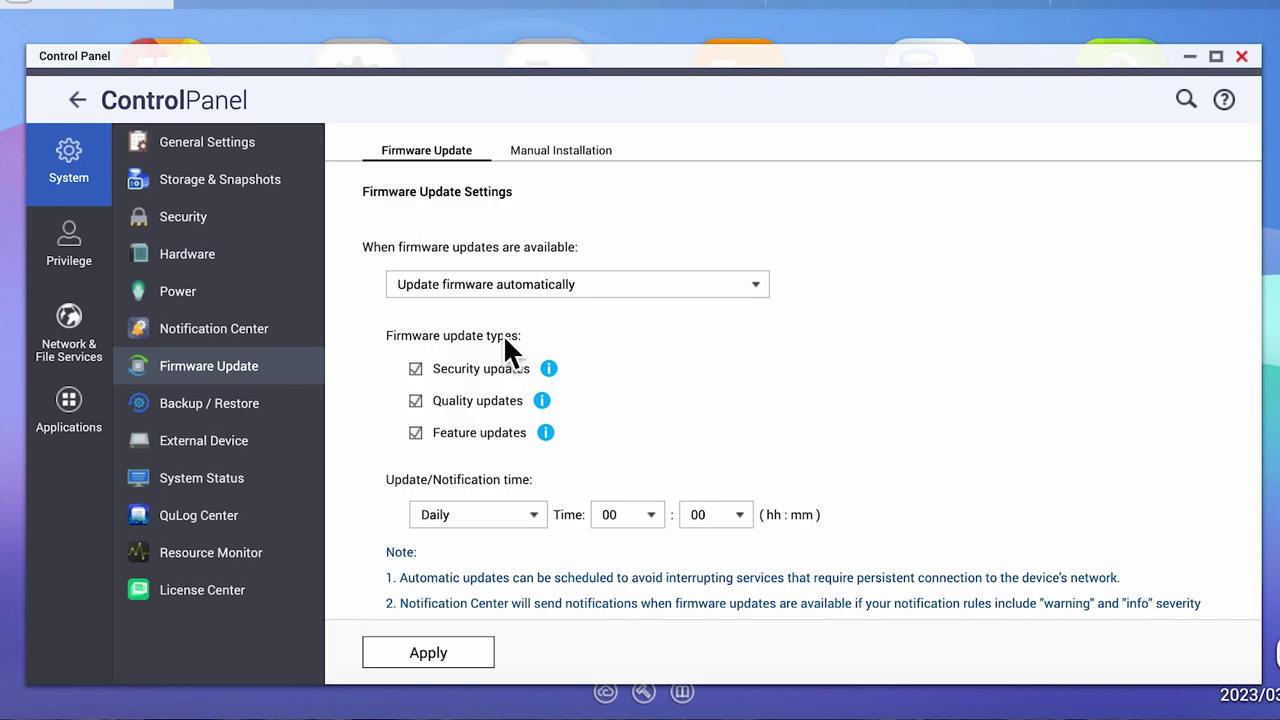
- Open General Settings to show System Administration with port 8085 and HTTPS on 443
left_click(245, 152)
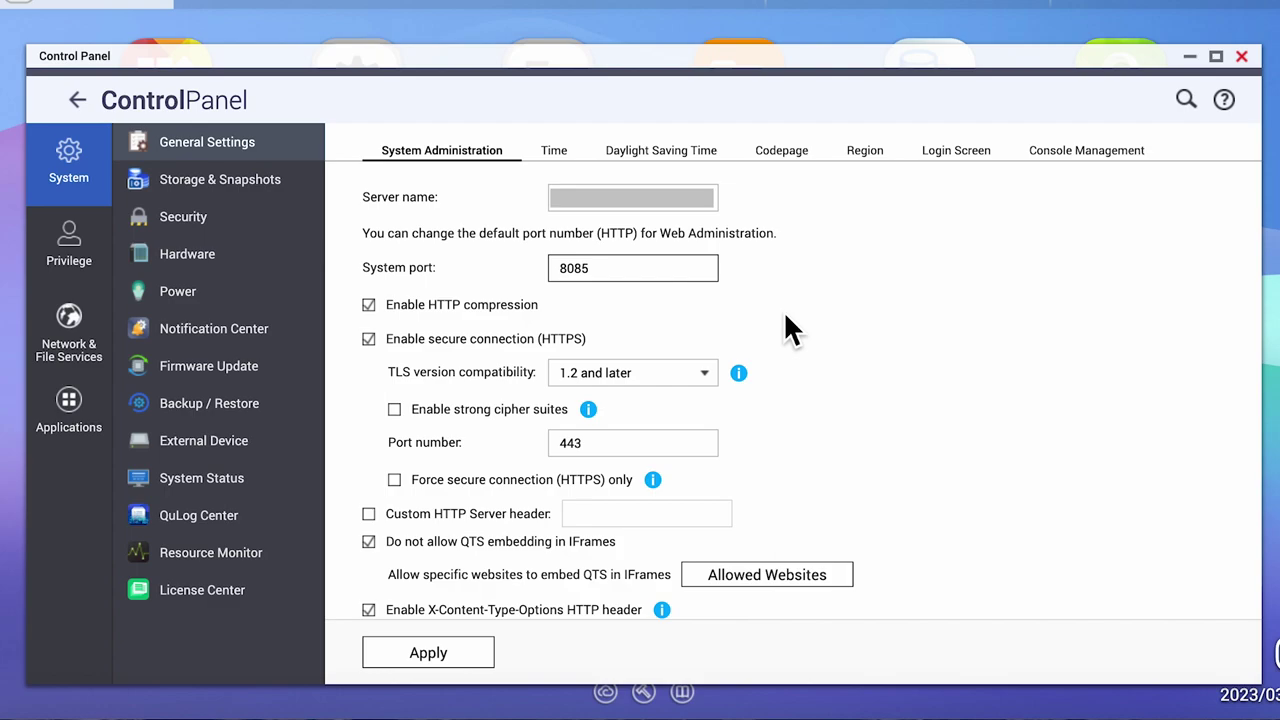
- Review the Security and 2-Step Verification settings, then open the Backup / Restore page
left_click(185, 217)
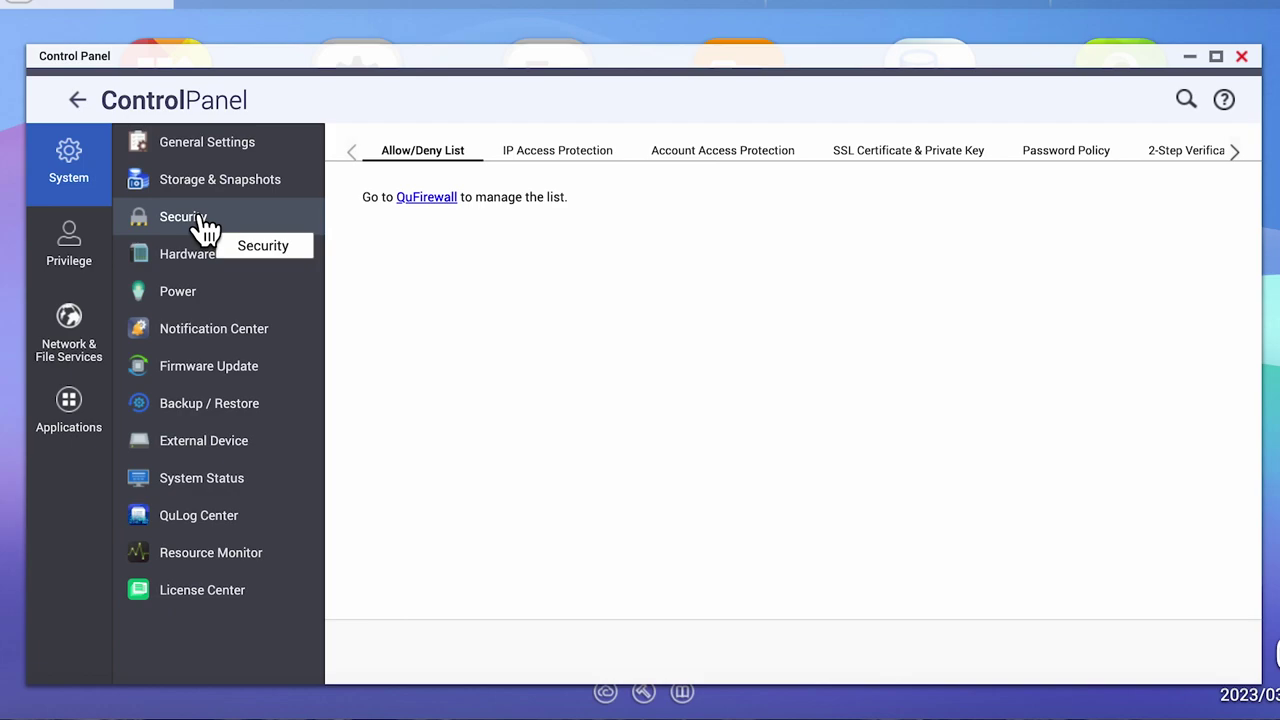
left_click(1188, 155)
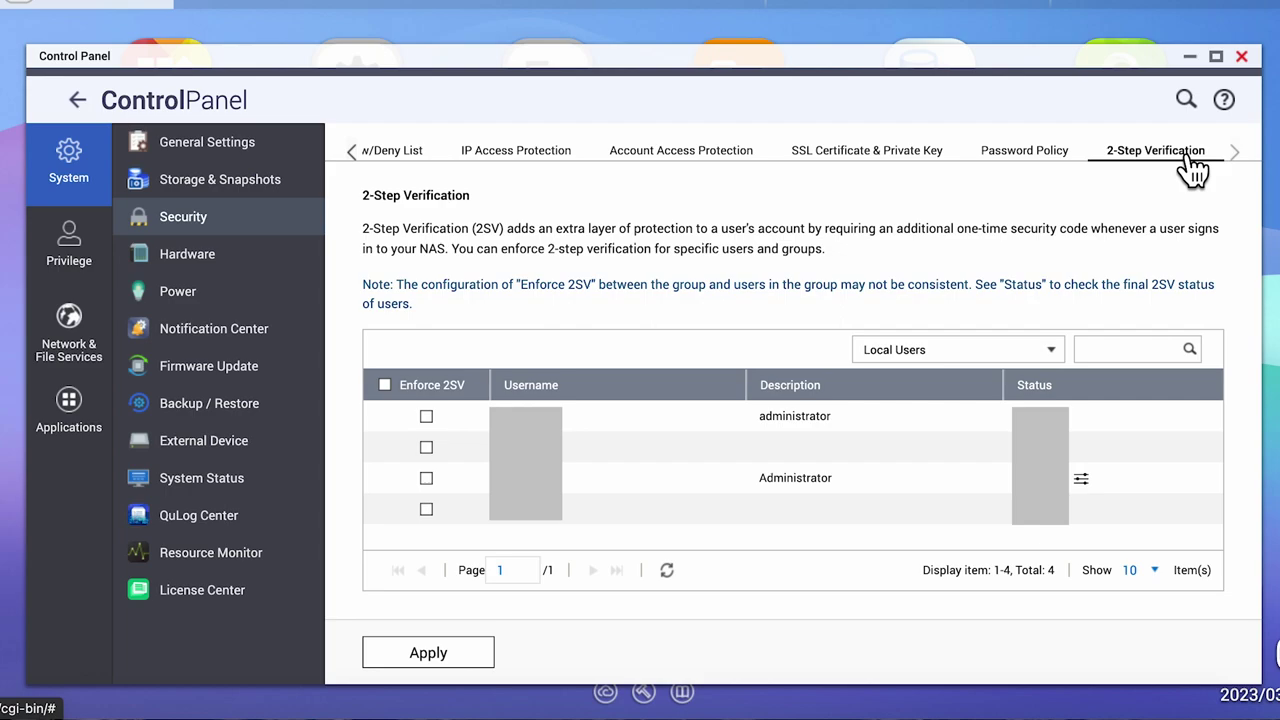
left_click(250, 406)
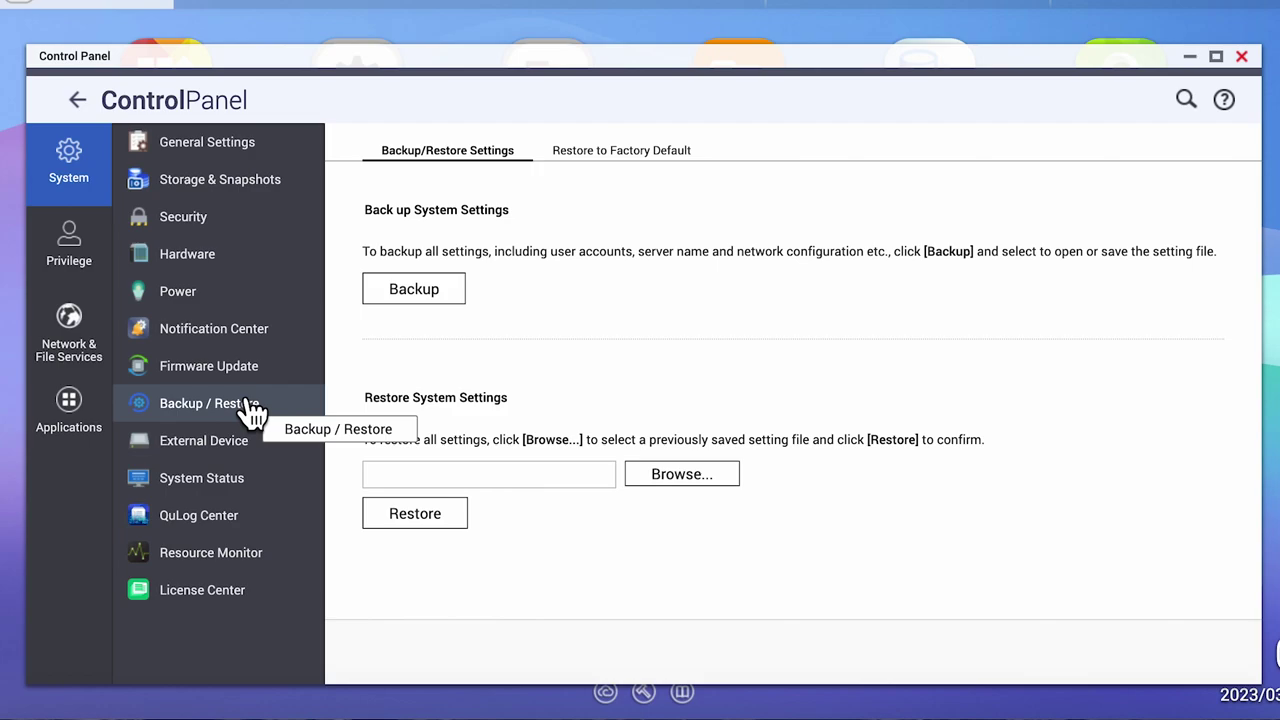
- Back up all system settings to a saved settings file
left_click(460, 292)
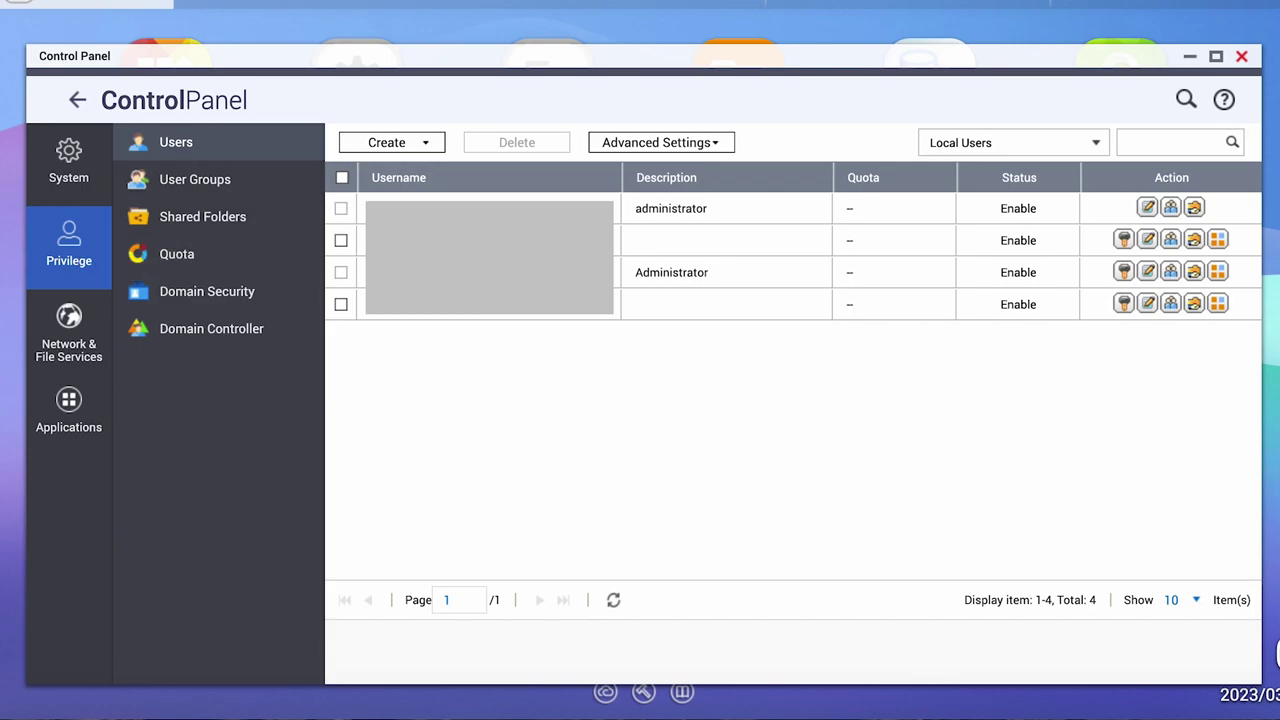
- Start a new user via Create > Create a User and view its available user groups
left_click(410, 145)
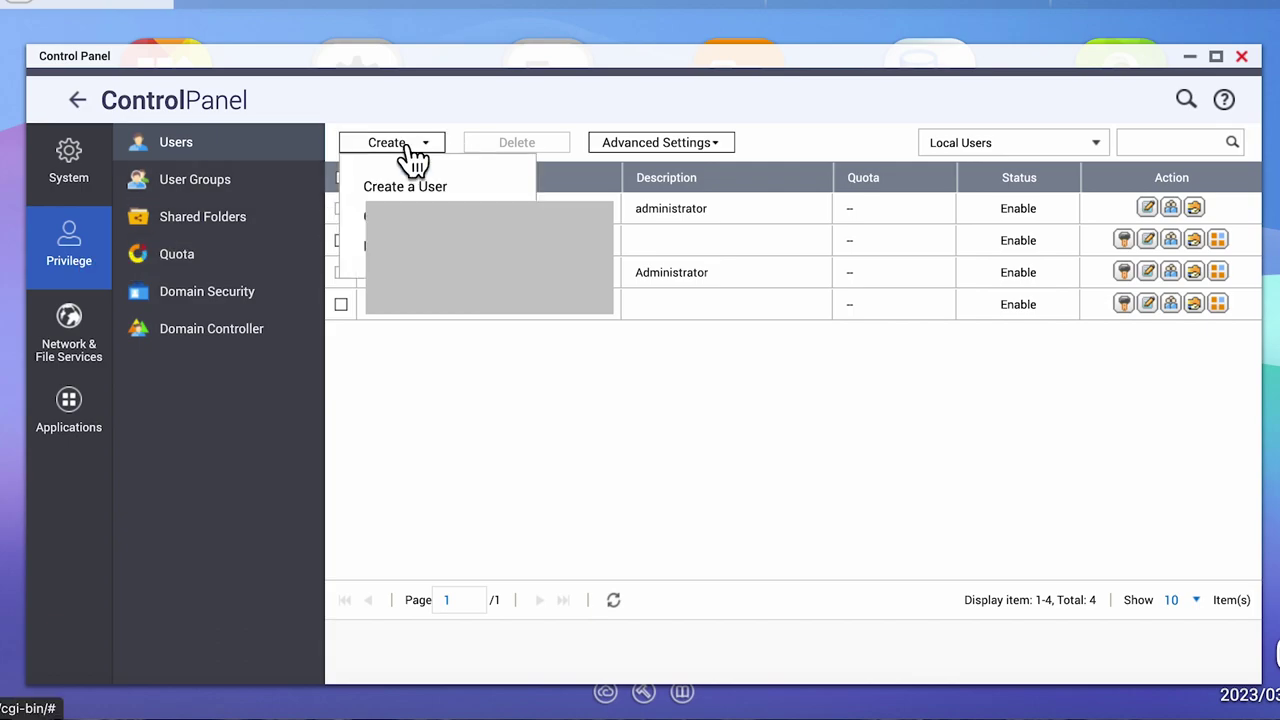
left_click(415, 185)
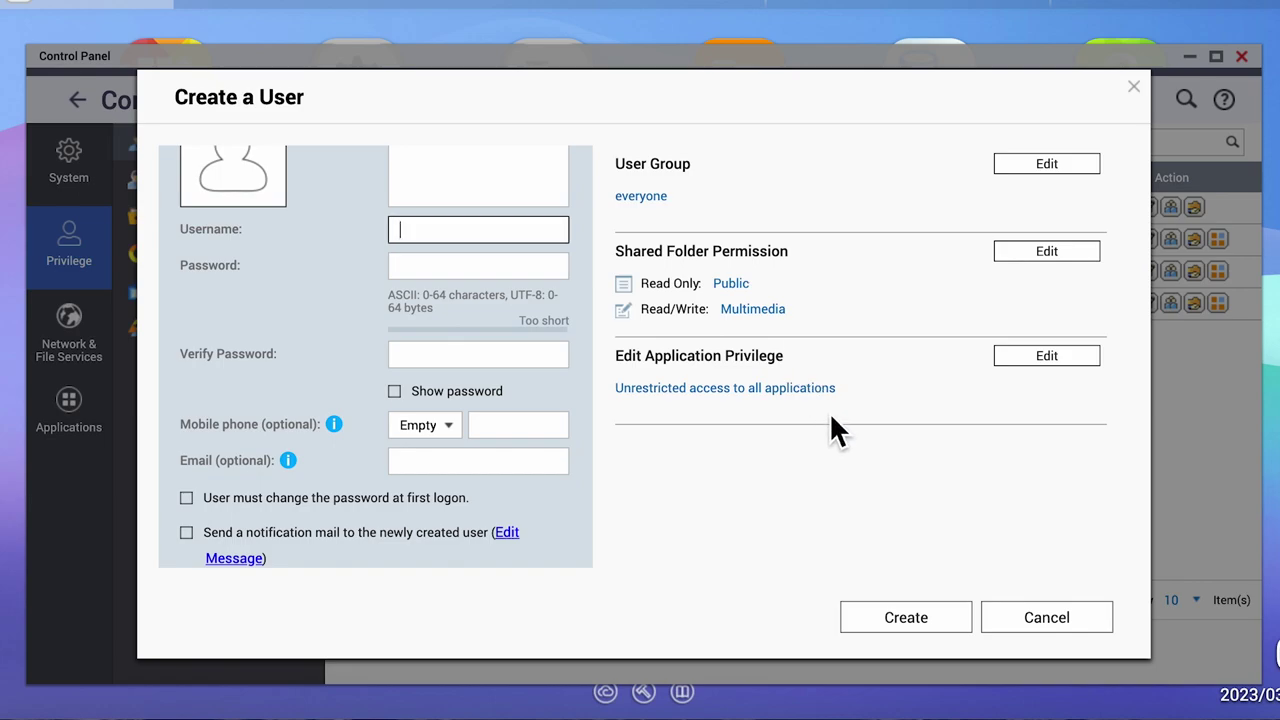
left_click(1050, 168)
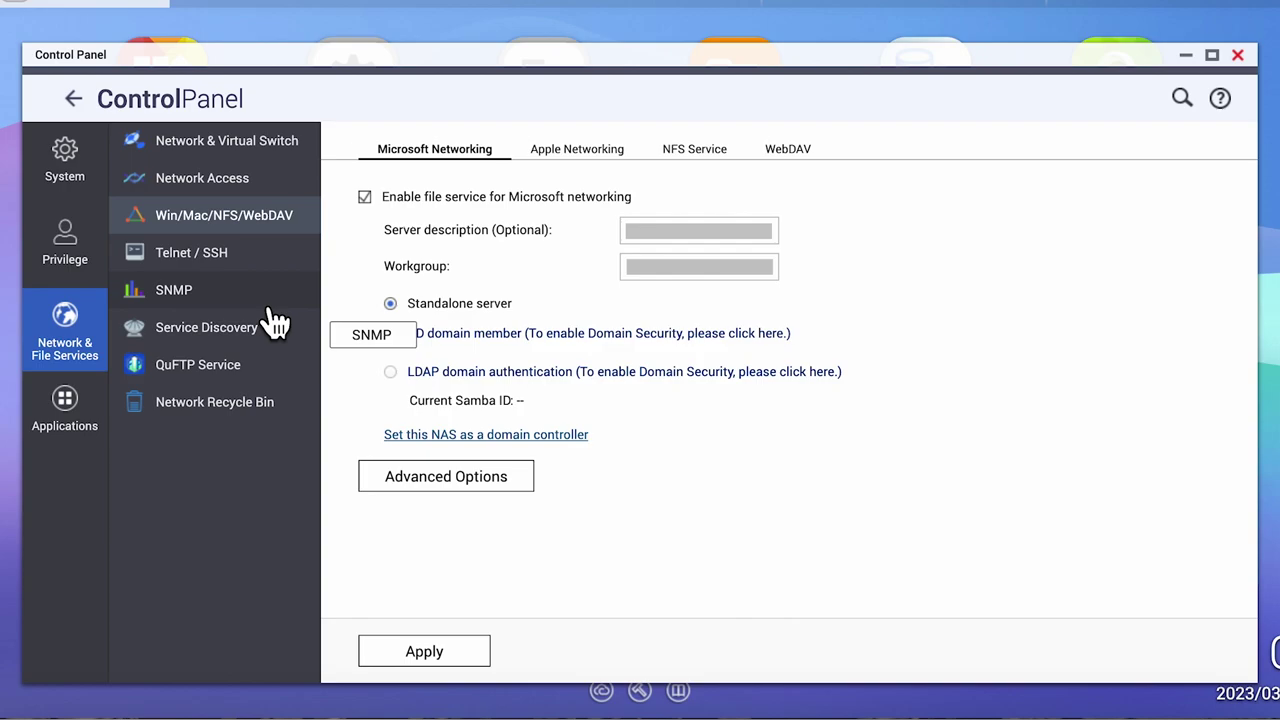
- Confirm Apple Networking, NFS and WebDAV are disabled, then show the Telnet / SSH settings
left_click(610, 155)
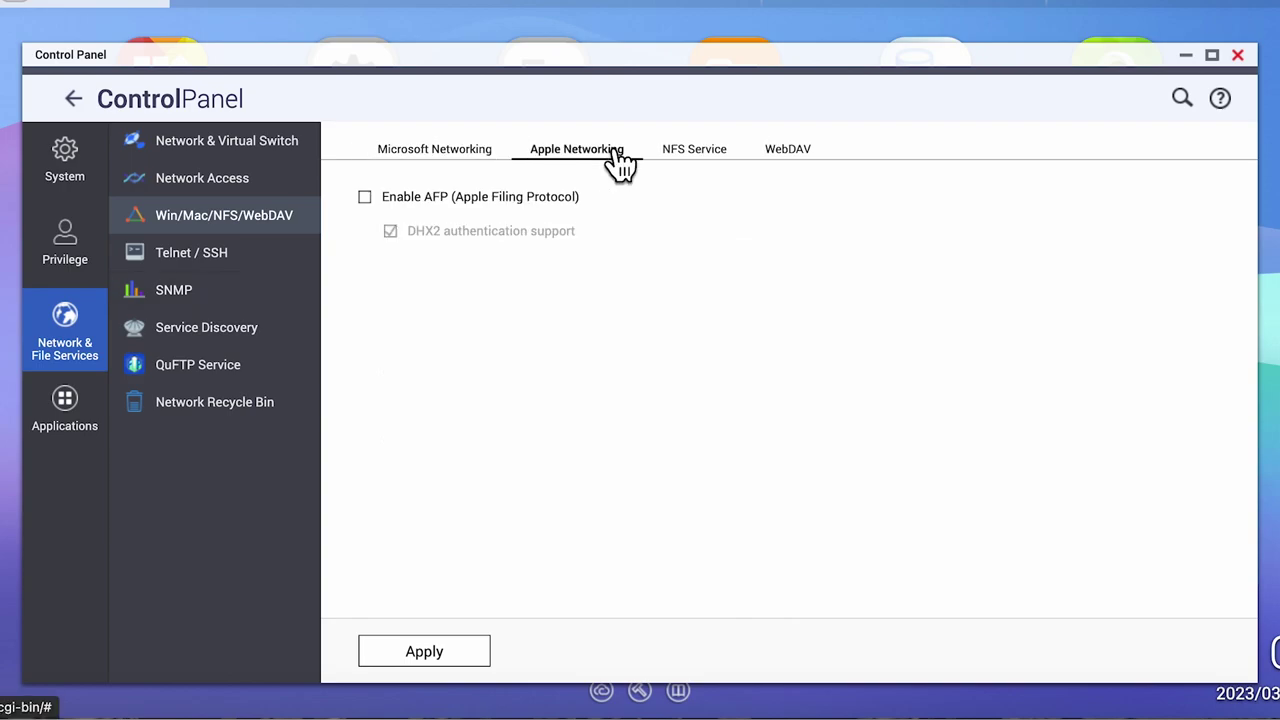
left_click(690, 157)
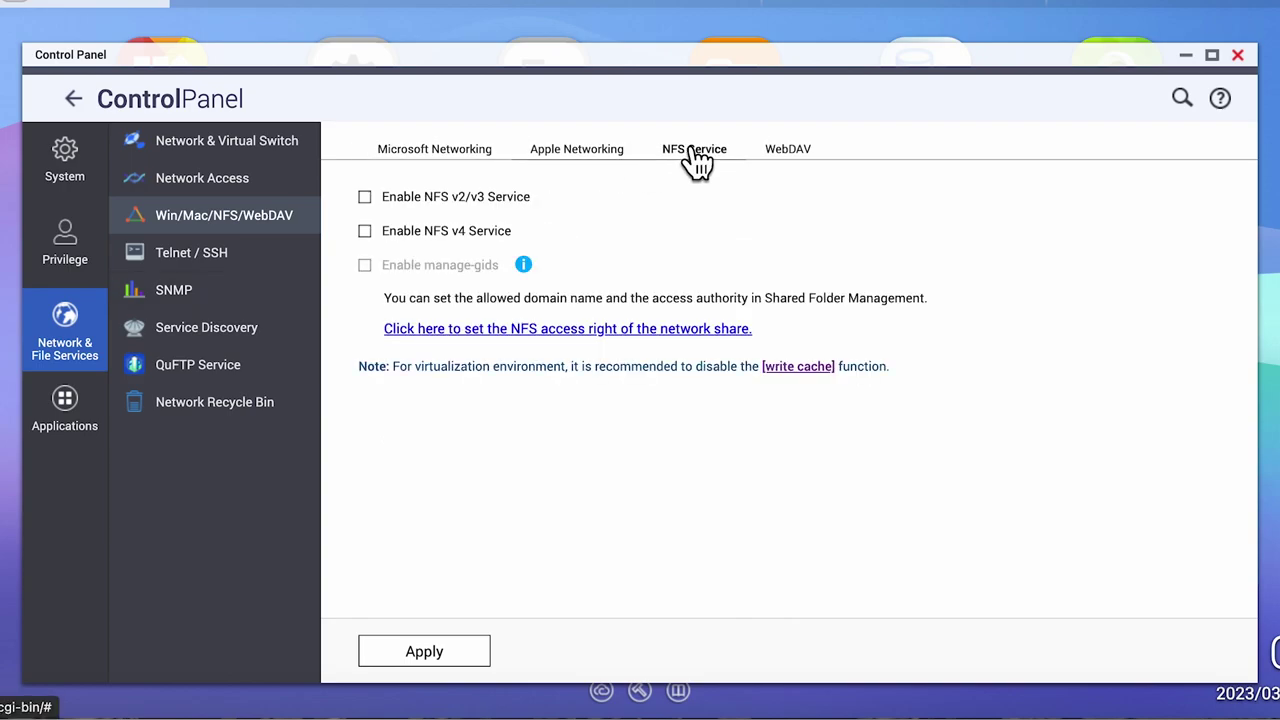
left_click(790, 160)
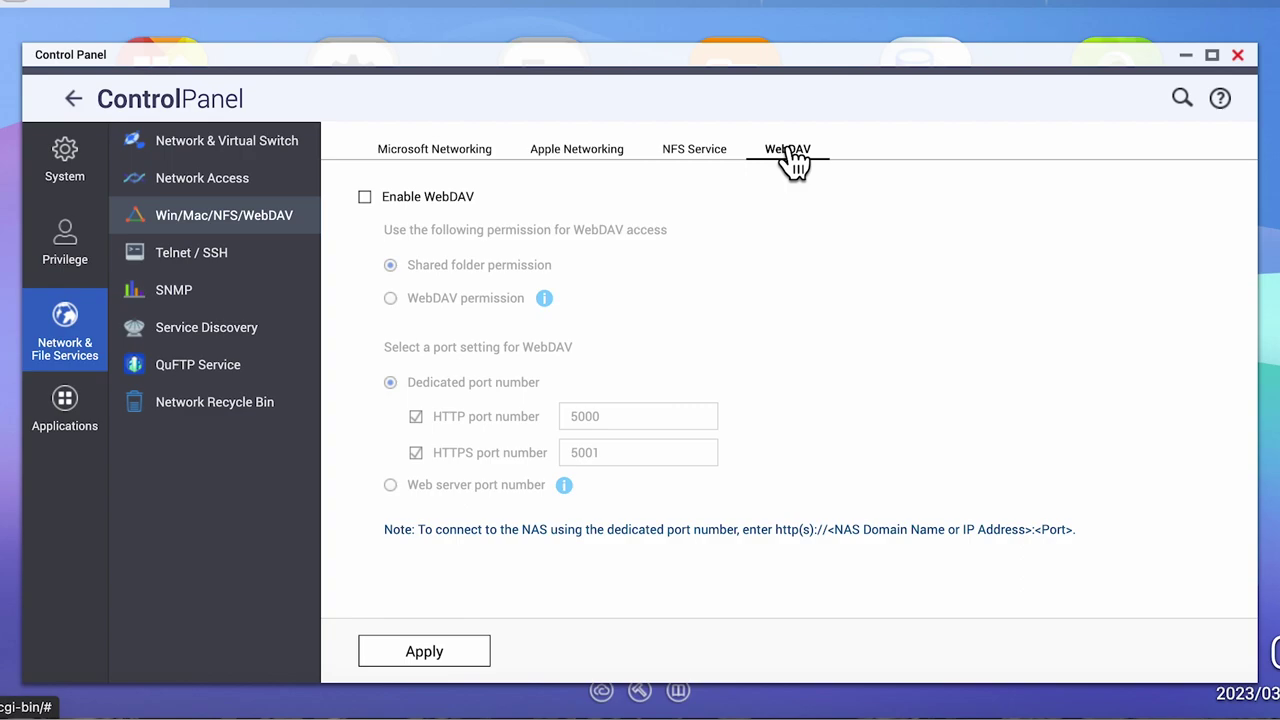
left_click(194, 257)
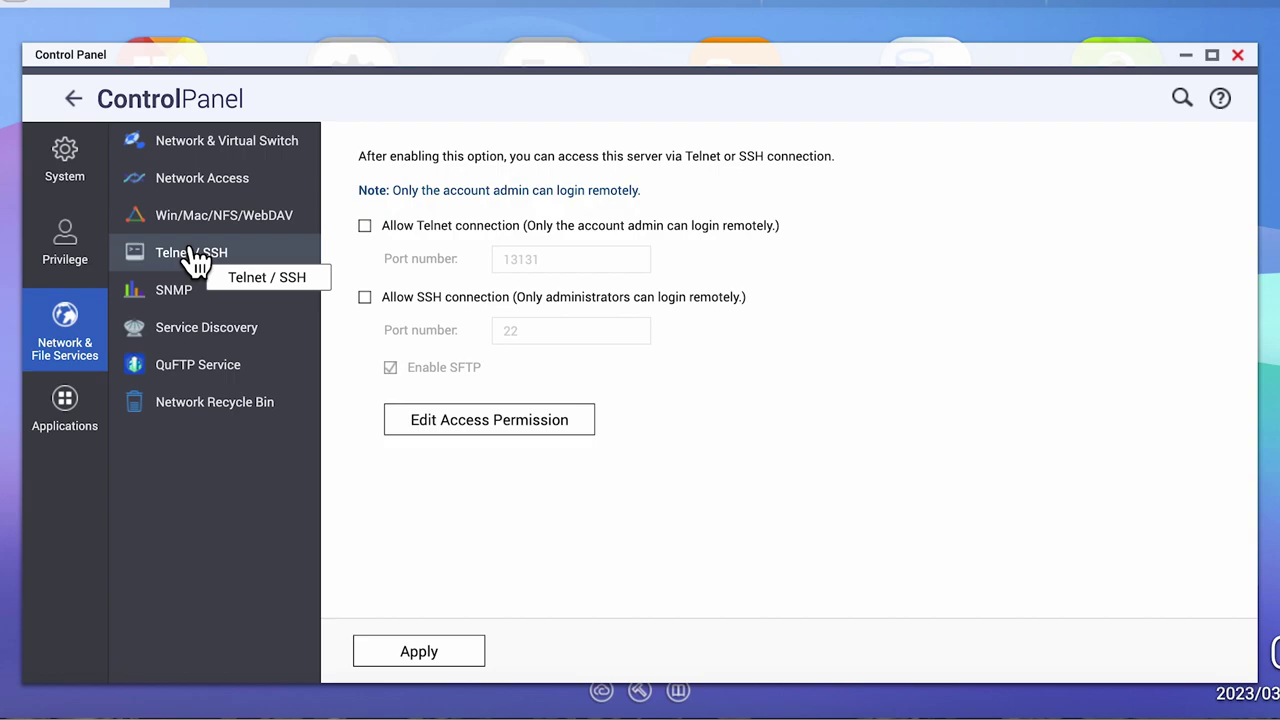
- Apply the UPnP discovery setting, check Bonjour is off, and open HDMI Display Applications
left_click(443, 657)
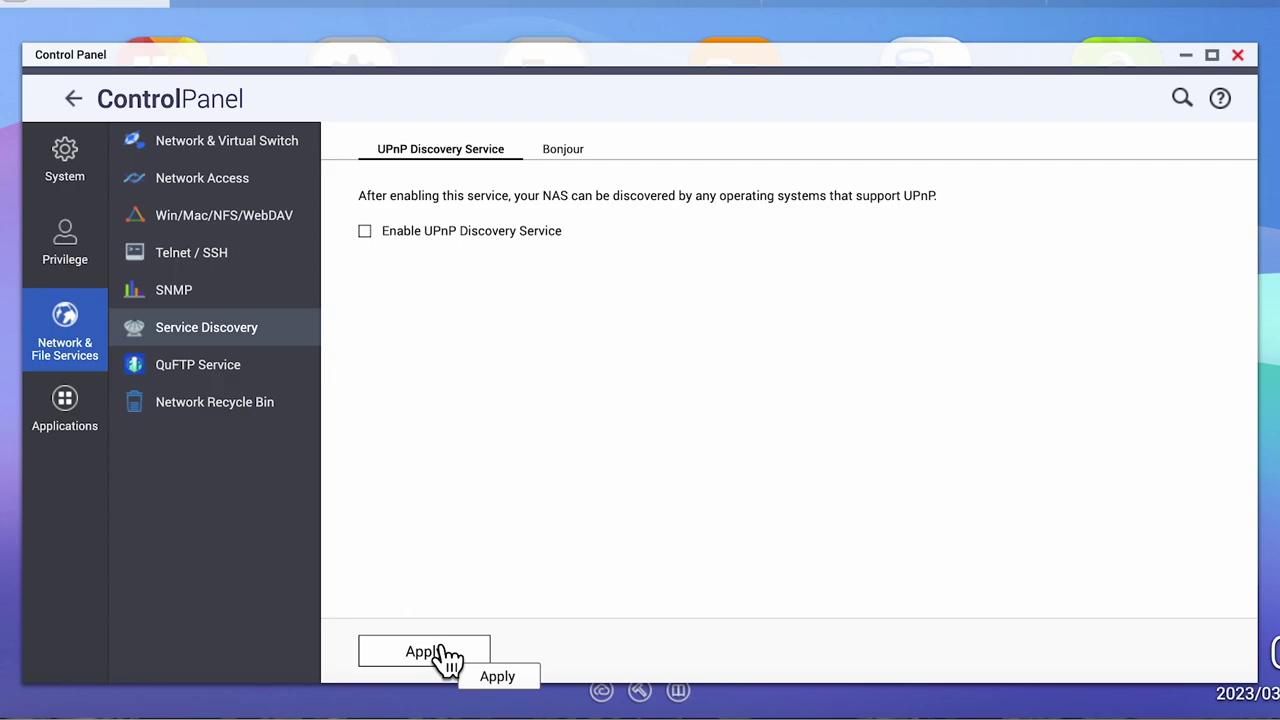
left_click(430, 651)
left_click(562, 148)
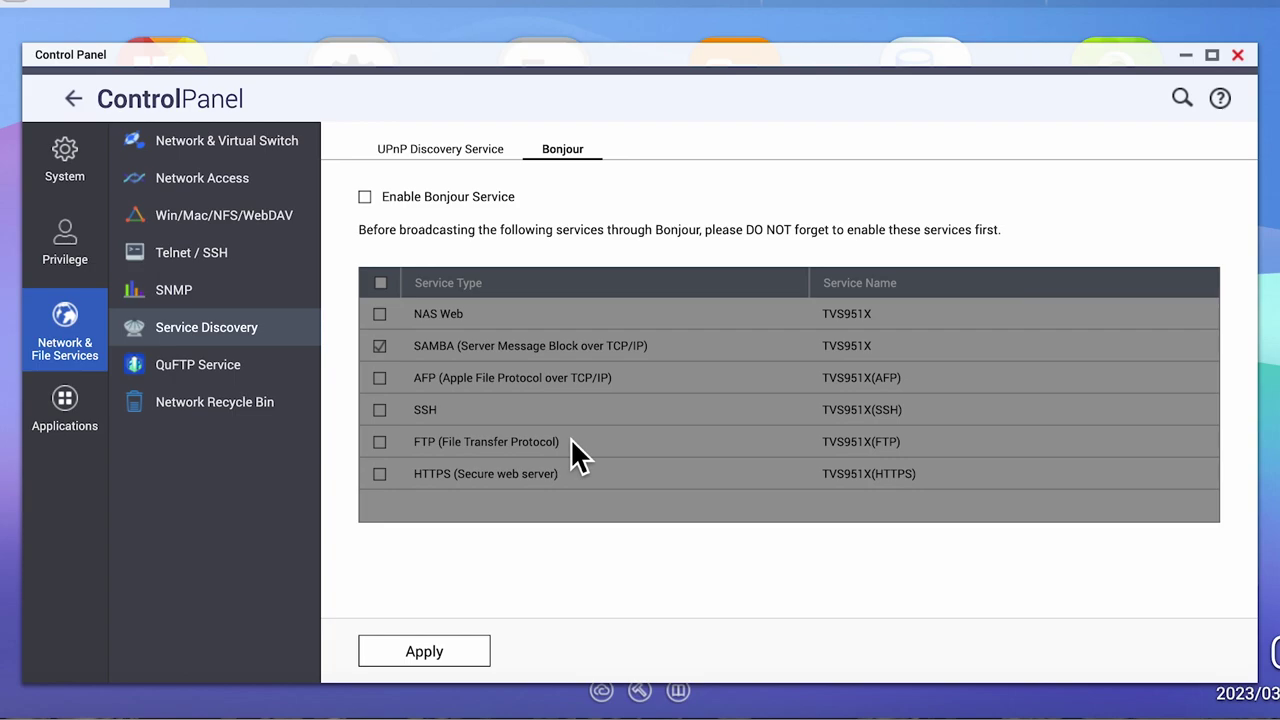
left_click(68, 412)
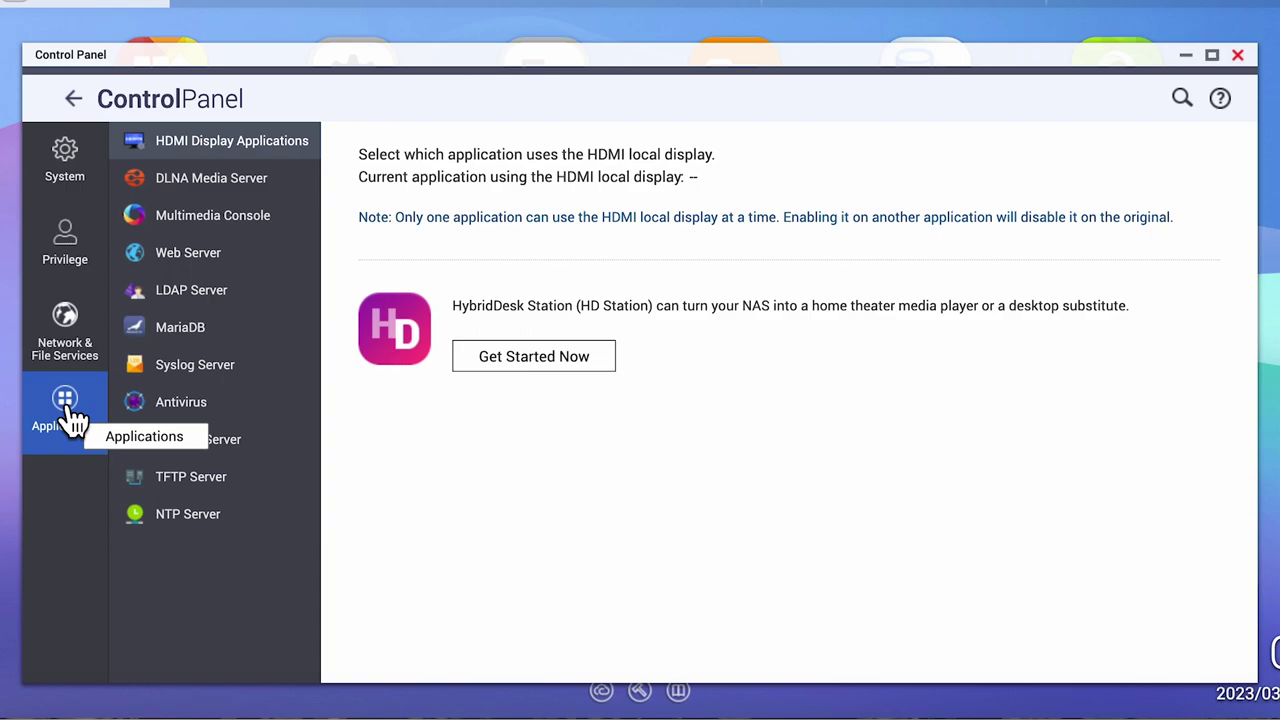
- Step through the Web, LDAP, RADIUS, TFTP and NTP server pages, noting Web, RADIUS and NTP disabled
left_click(188, 253)
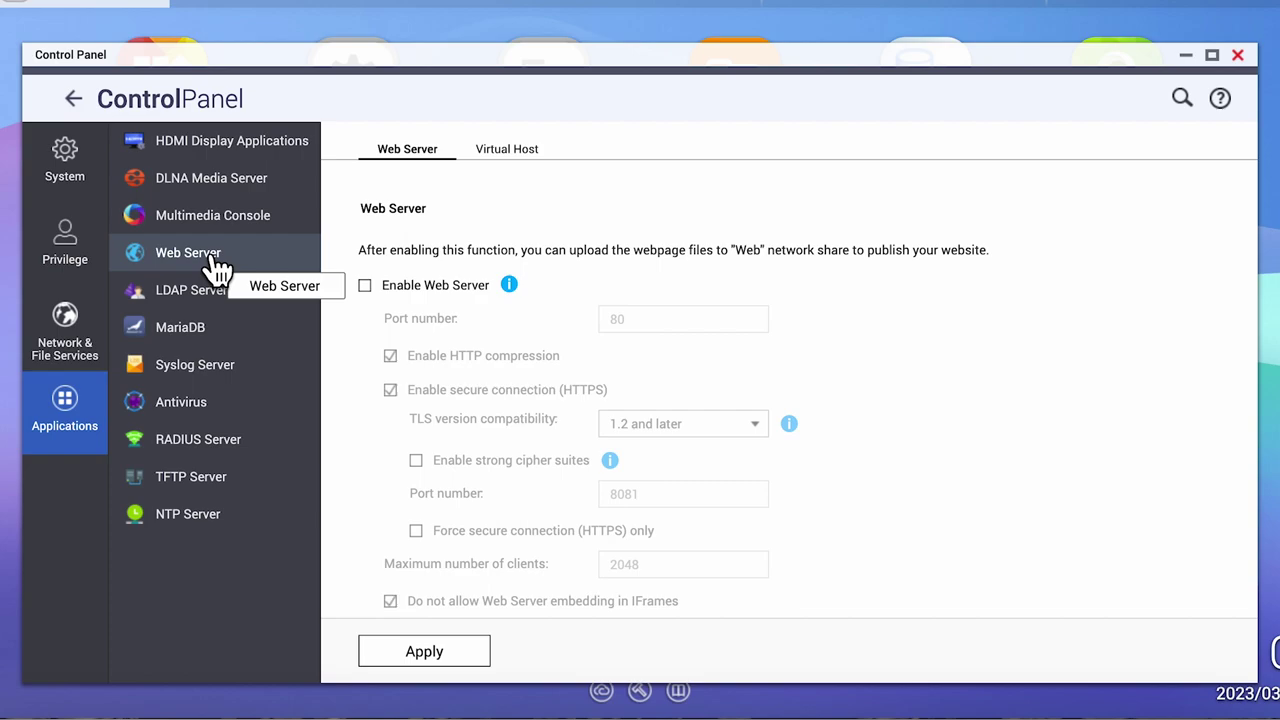
left_click(200, 292)
left_click(165, 439)
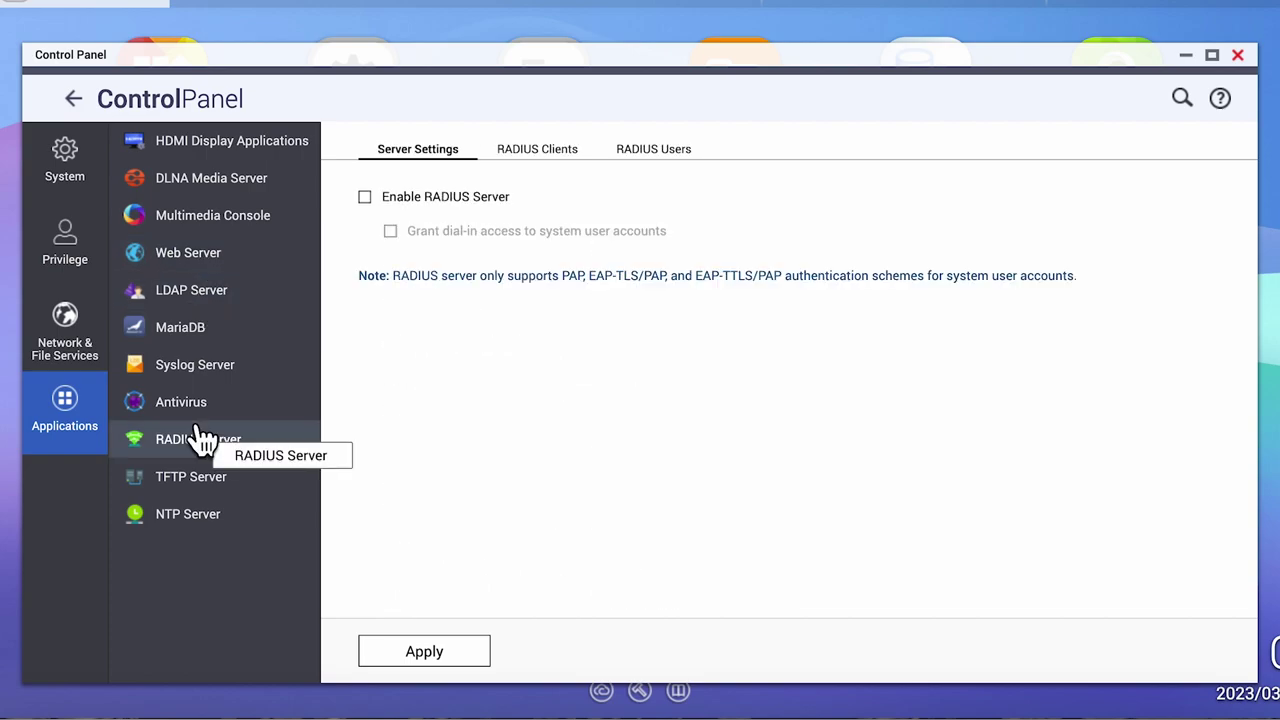
left_click(192, 477)
left_click(188, 516)
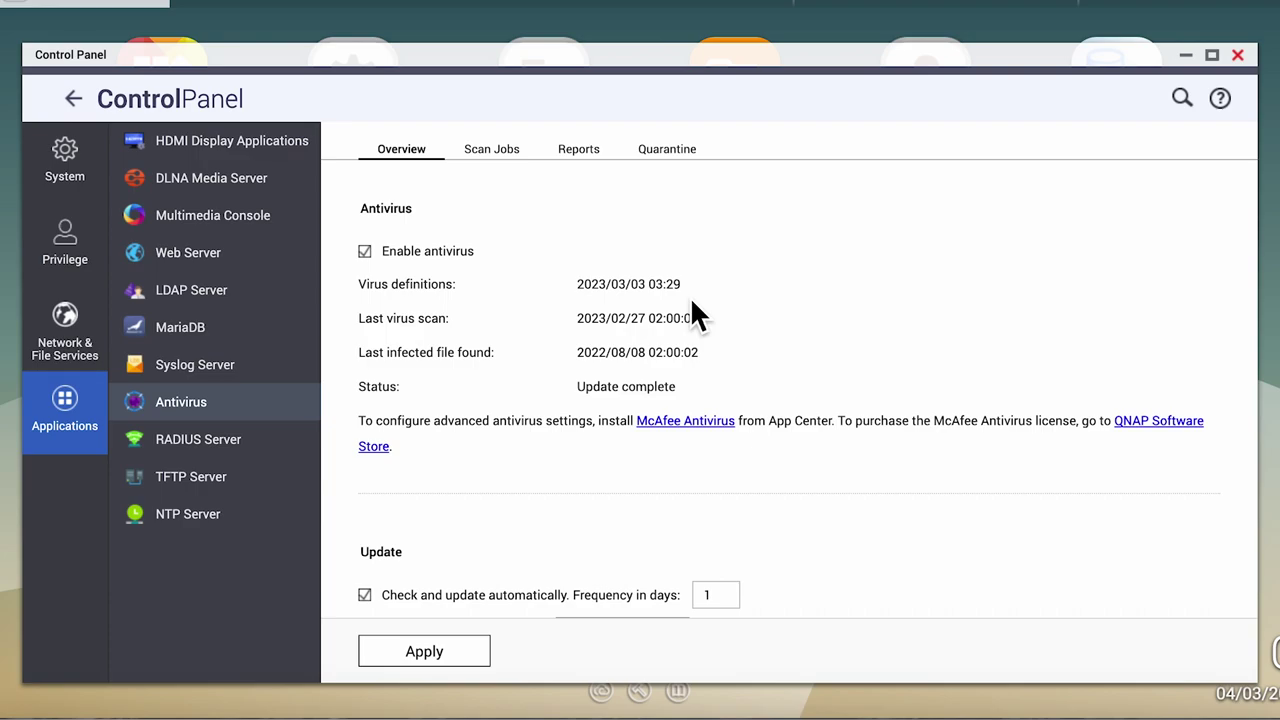
- List the existing Weekly scan job and start adding a new antivirus scan job
left_click(512, 150)
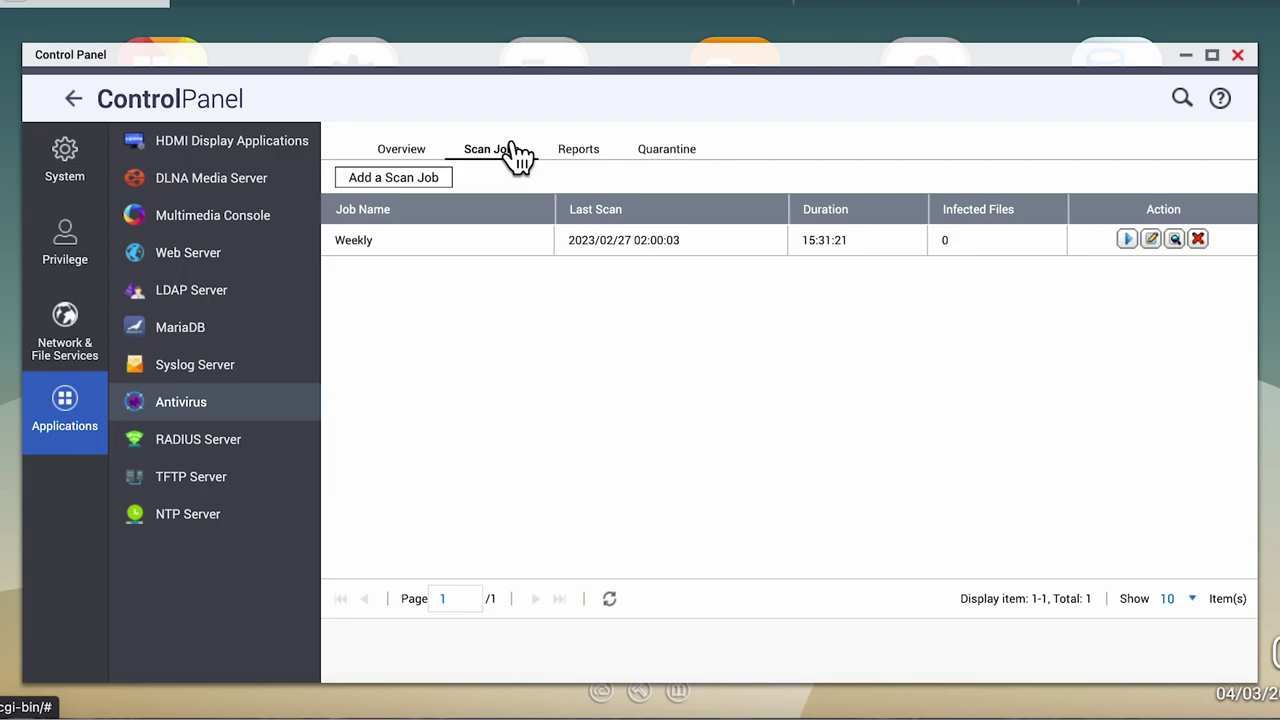
left_click(443, 180)
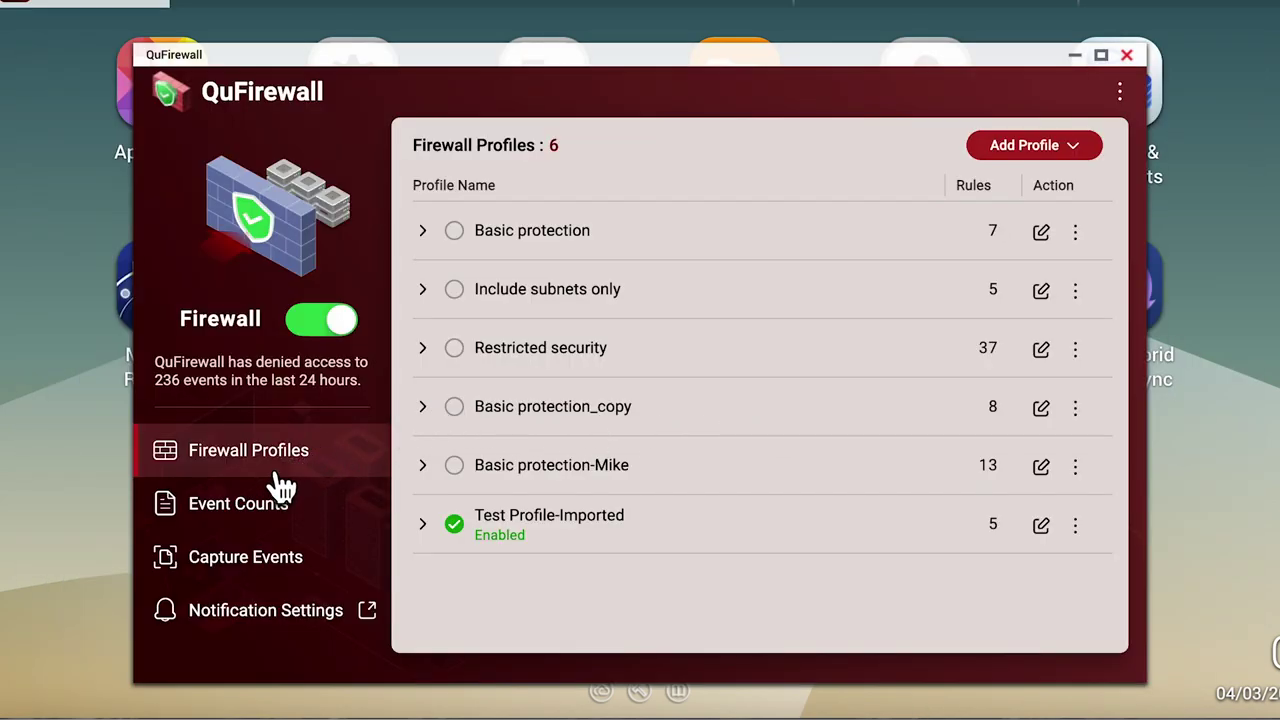
left_click(288, 510)
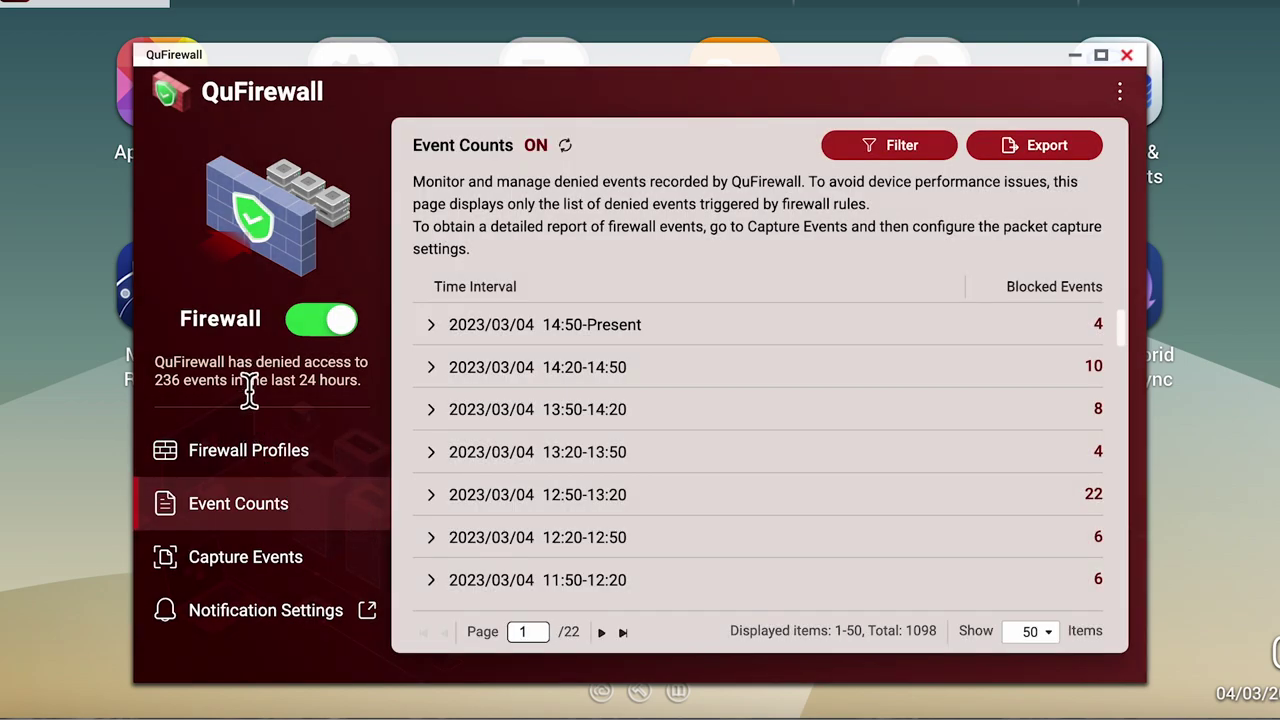
left_click(254, 466)
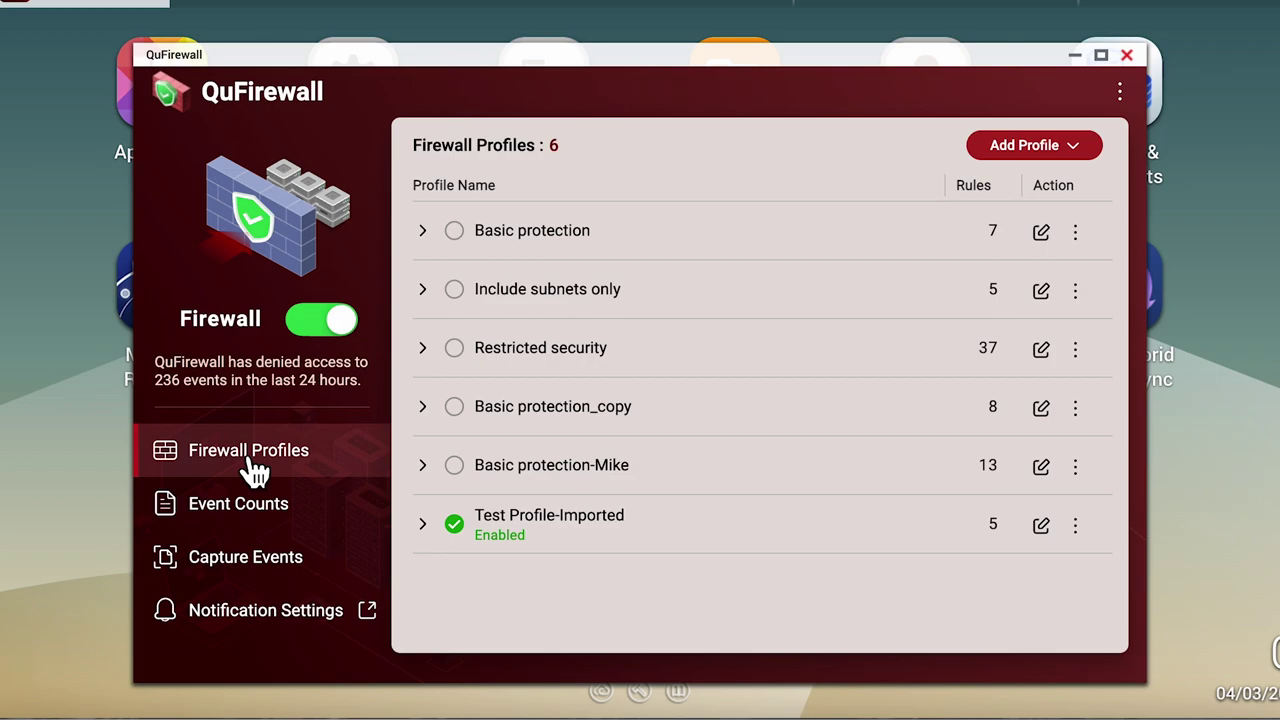
- Edit Test Profile-Imported and scroll through its IPv4 rules down to the deny-all rule
left_click(1041, 524)
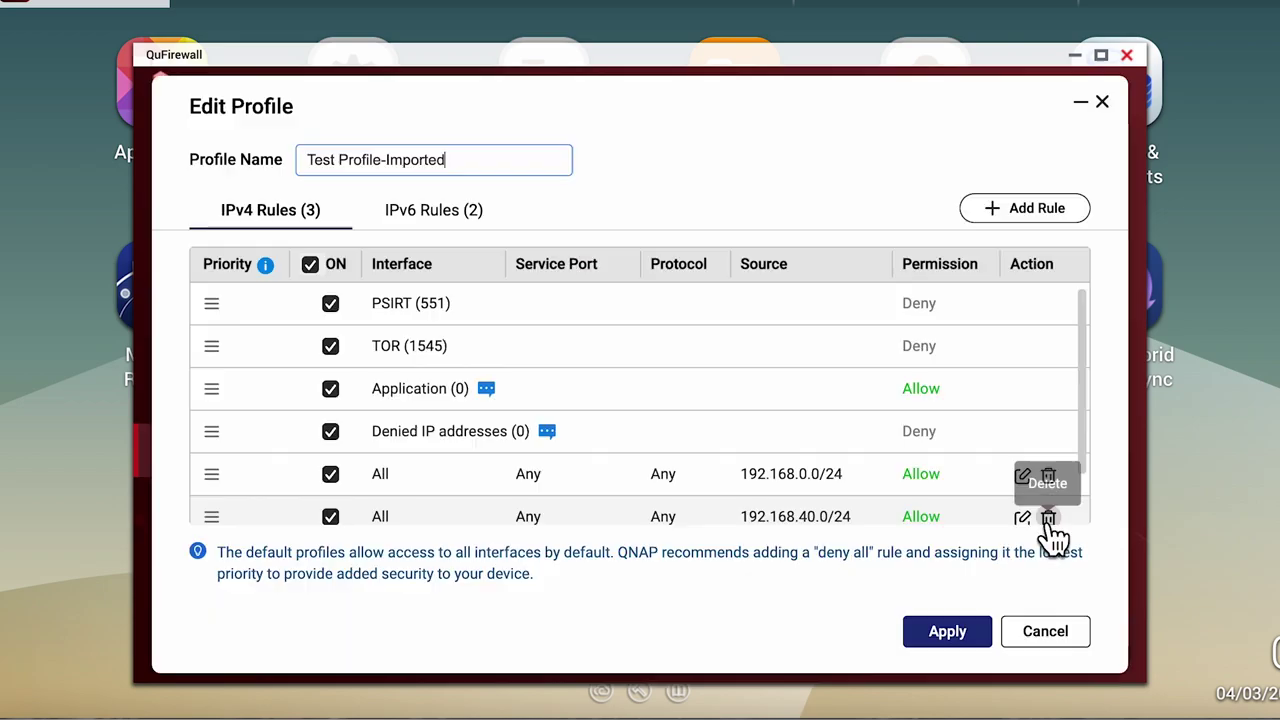
scroll(760, 450, "down", 1)
scroll(760, 455, "down", 1)
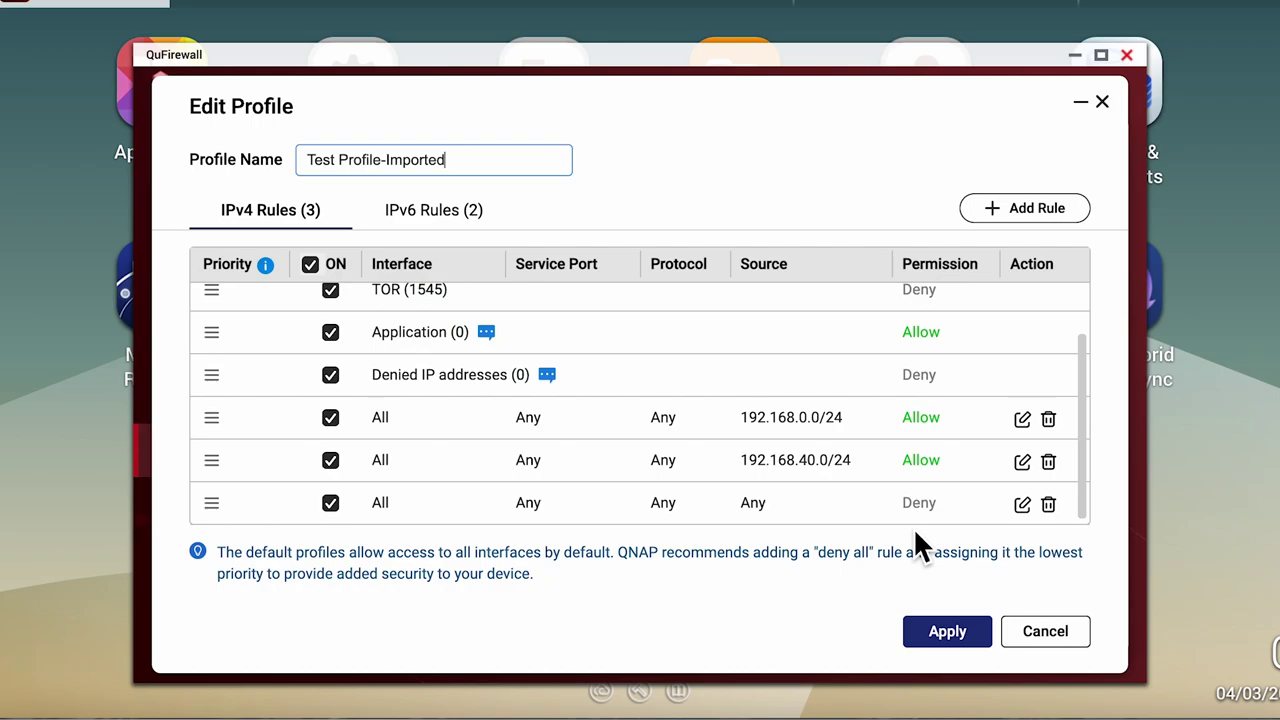
scroll(748, 490, "up", 2)
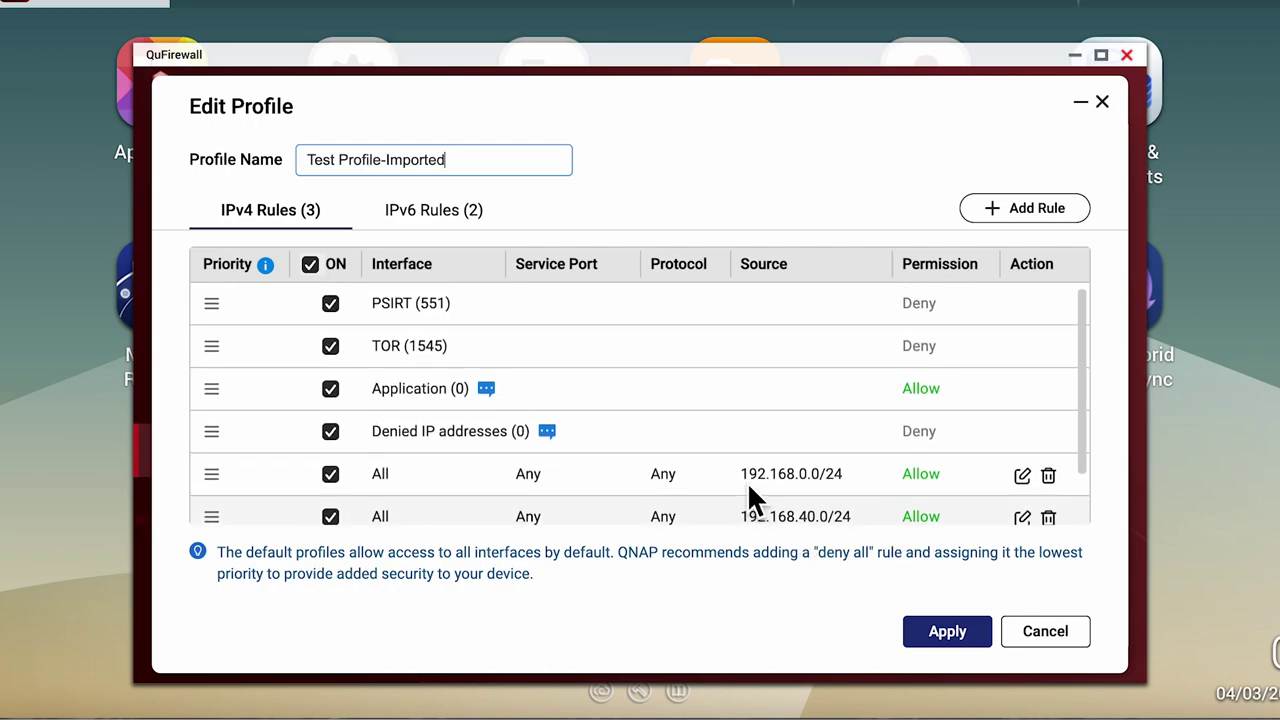
scroll(748, 488, "down", 1)
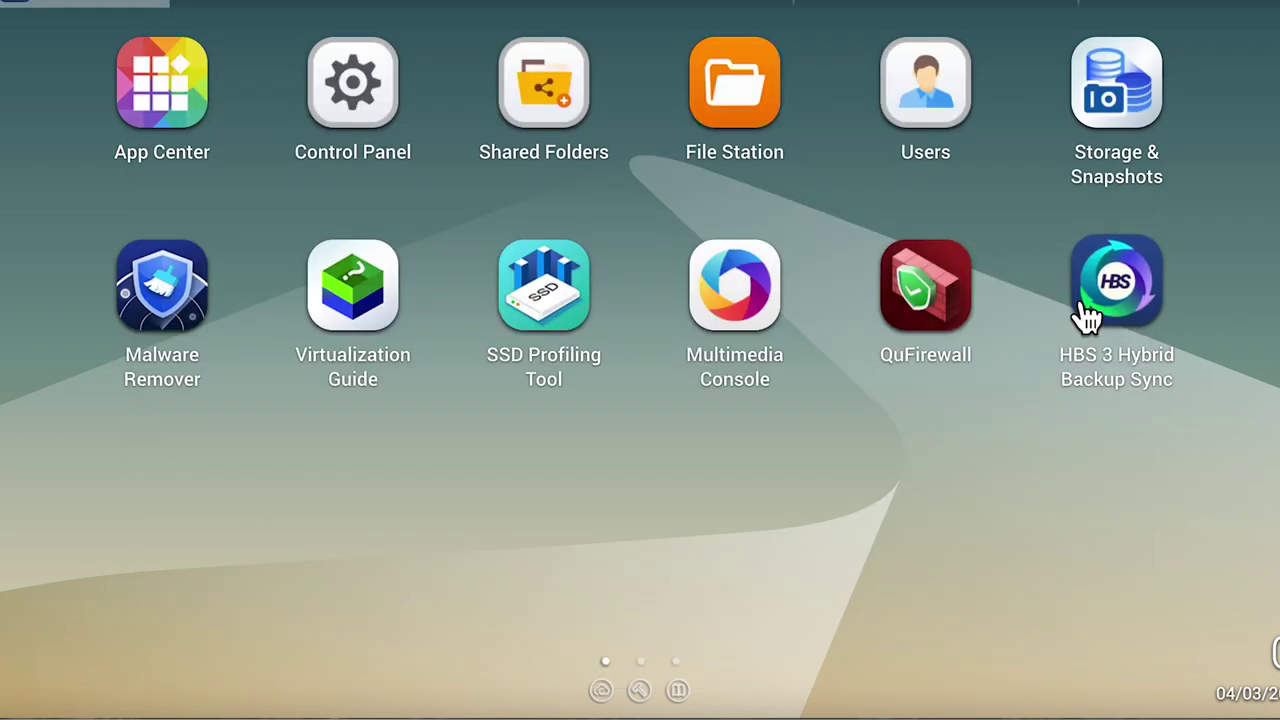
- Close the QuFirewall window to return to the QTS desktop
left_click(1086, 314)
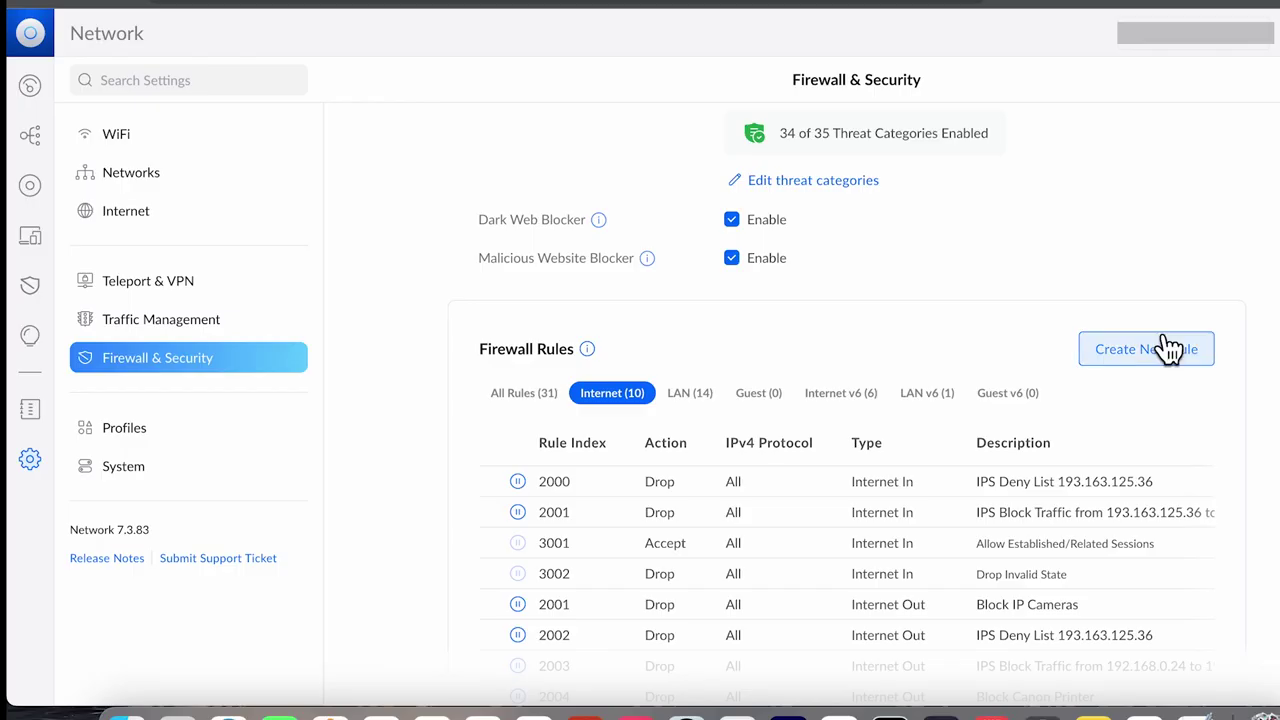
- Scroll through the ten Internet firewall rules, including the IPS deny list and Block Canon Printer
scroll(1168, 349, "down", 2)
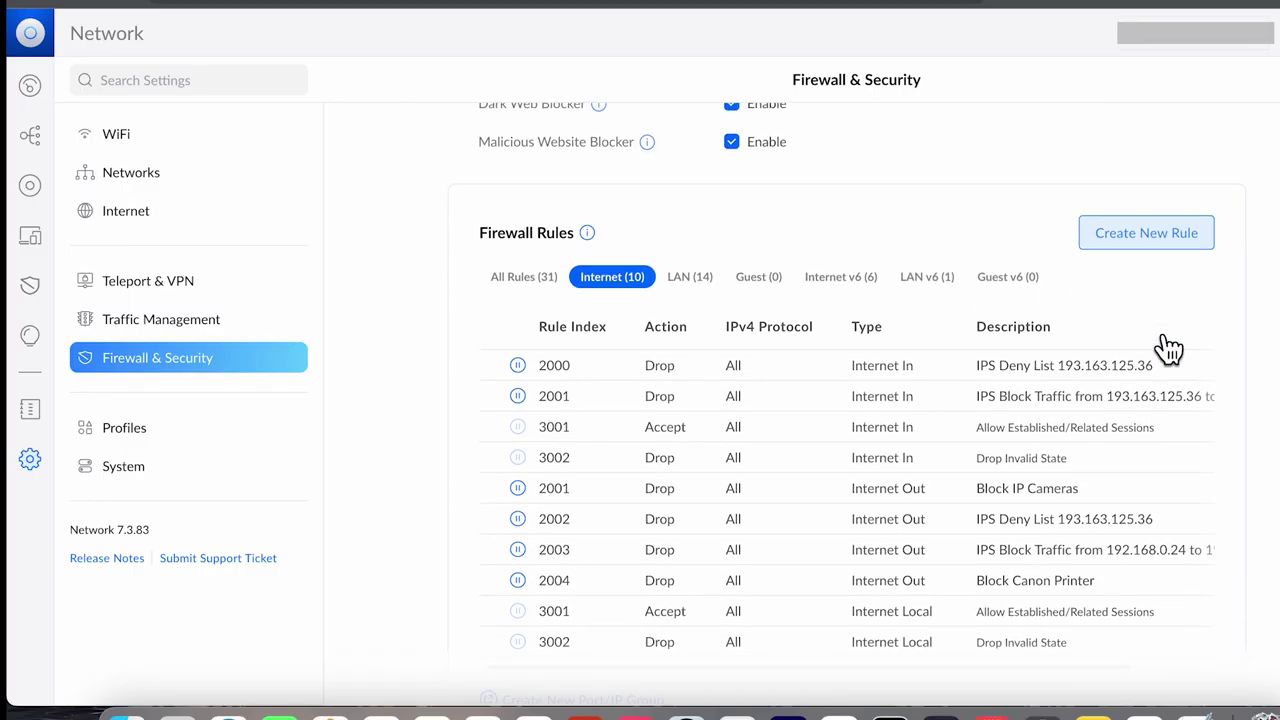
scroll(1168, 349, "down", 2)
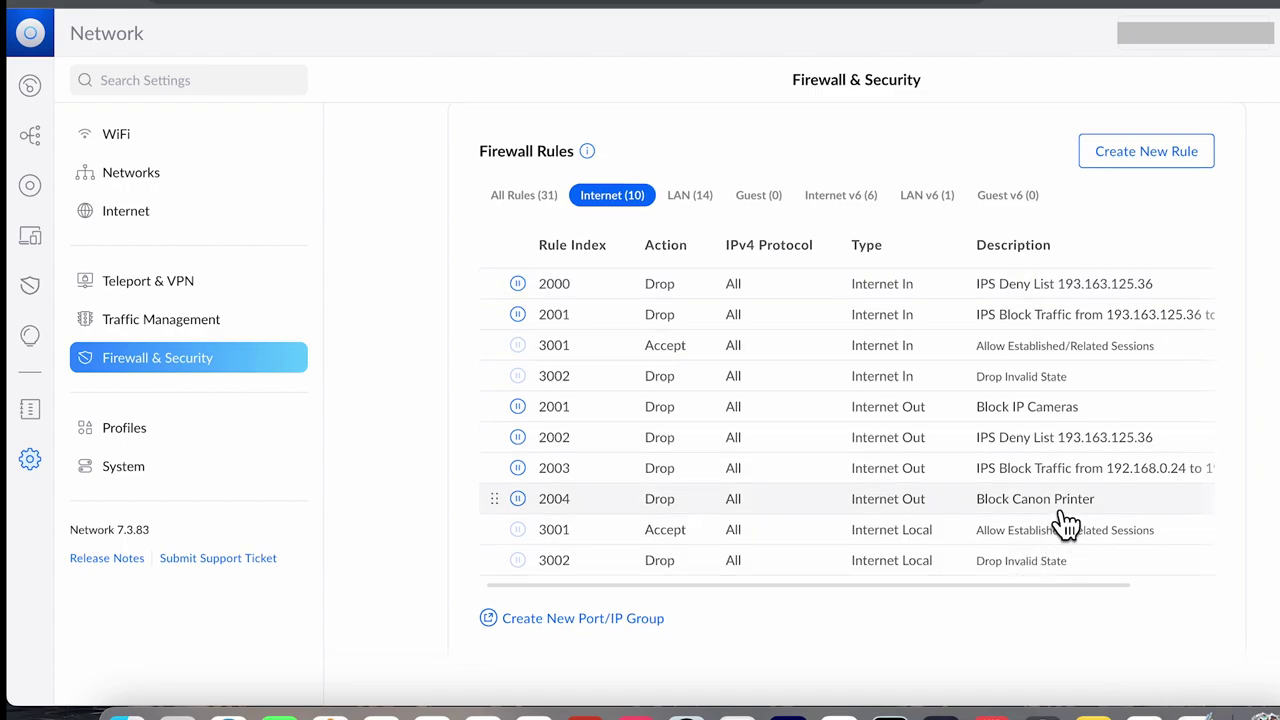
scroll(1064, 520, "down", 1)
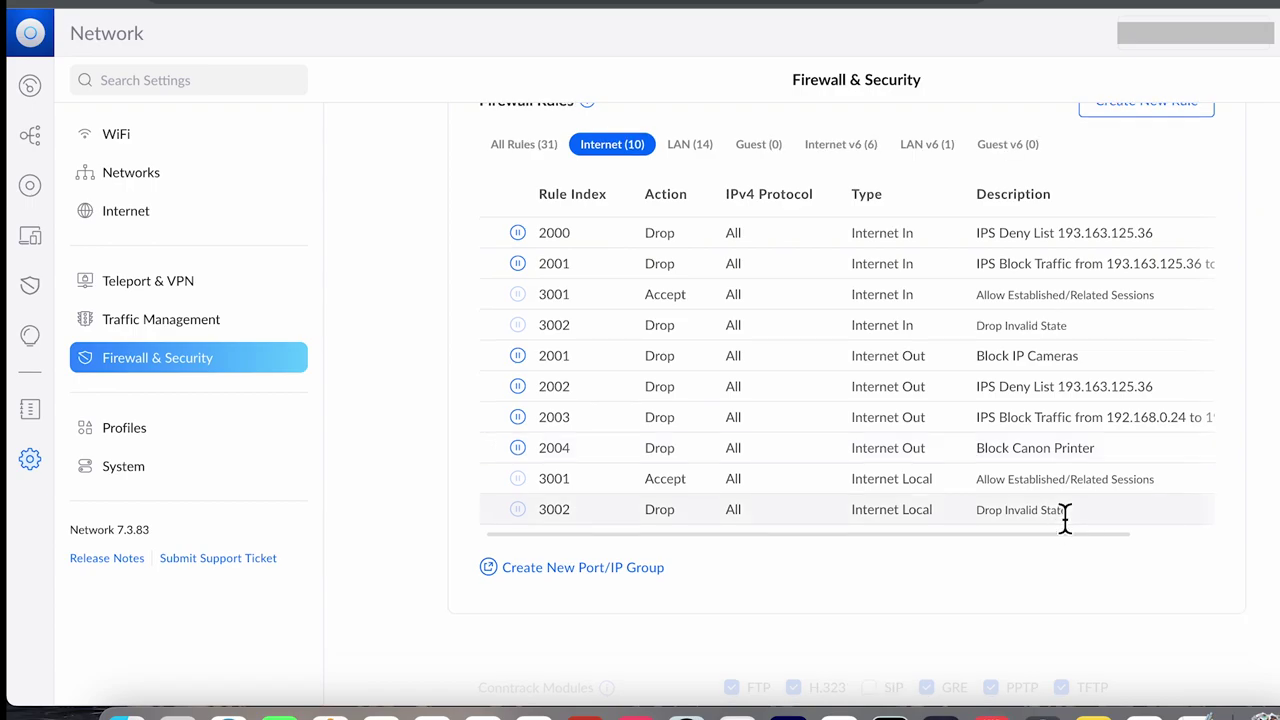